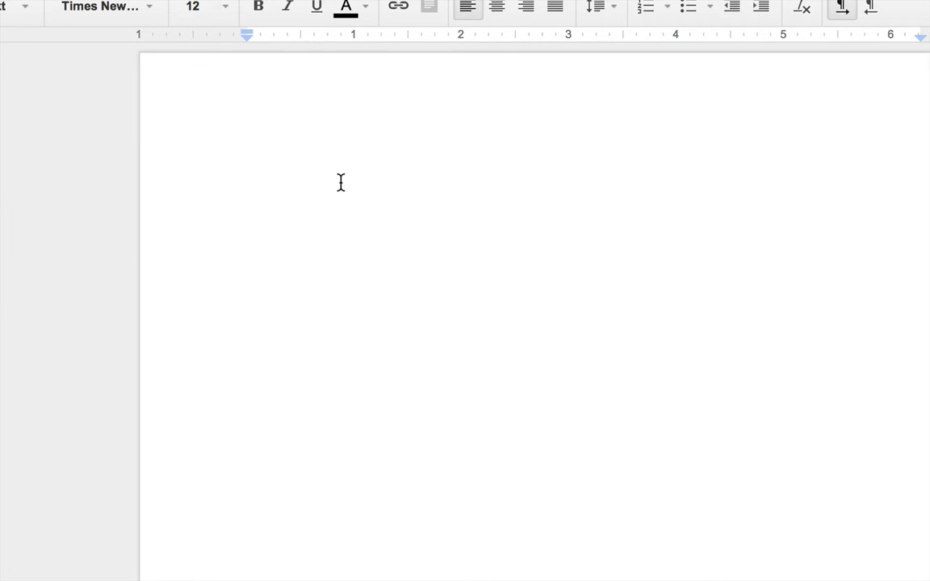
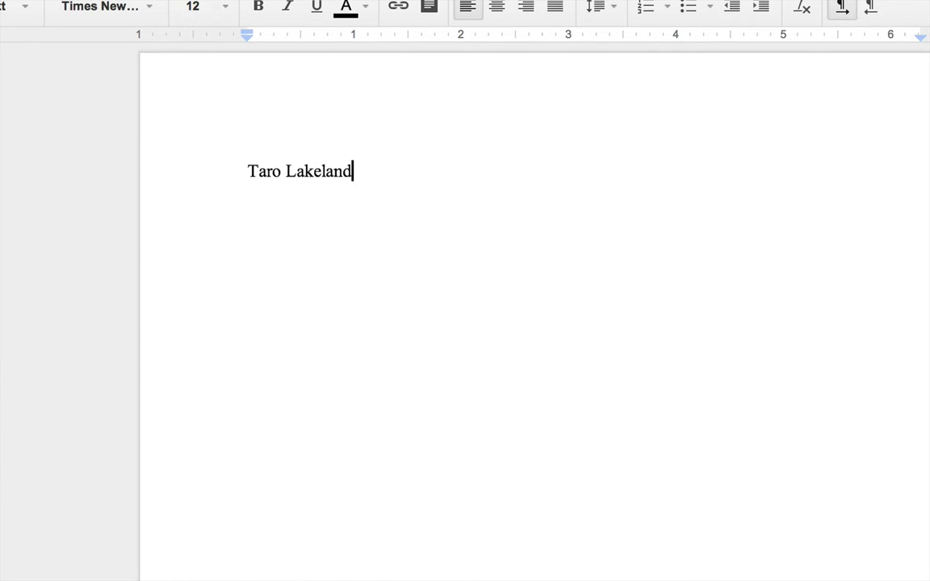
# Step: Type the heading lines: student's name, professor's name, Writing Workshop Section 1, and May 10, 2014
pyautogui.press('Return')
pyautogui.write('Professor Poza')
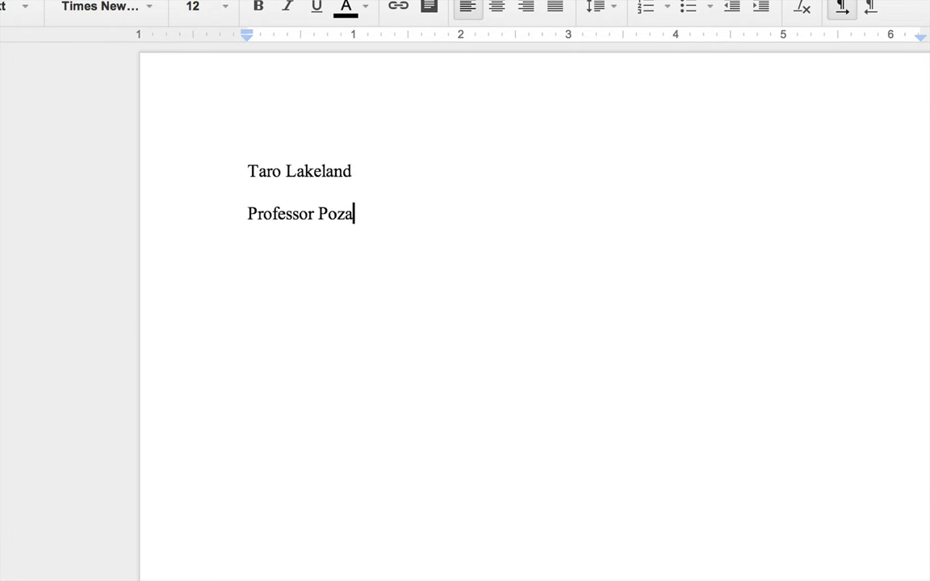
pyautogui.press('Return')
pyautogui.write('ww')
pyautogui.press('BackSpace')
pyautogui.press('BackSpace')
pyautogui.write('Writing Workshop S')
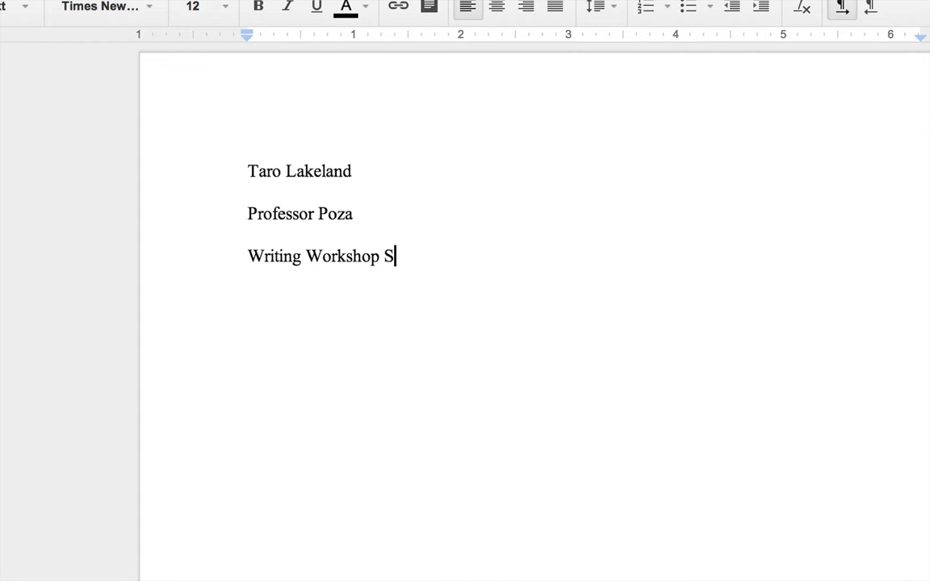
pyautogui.write('ection 1')
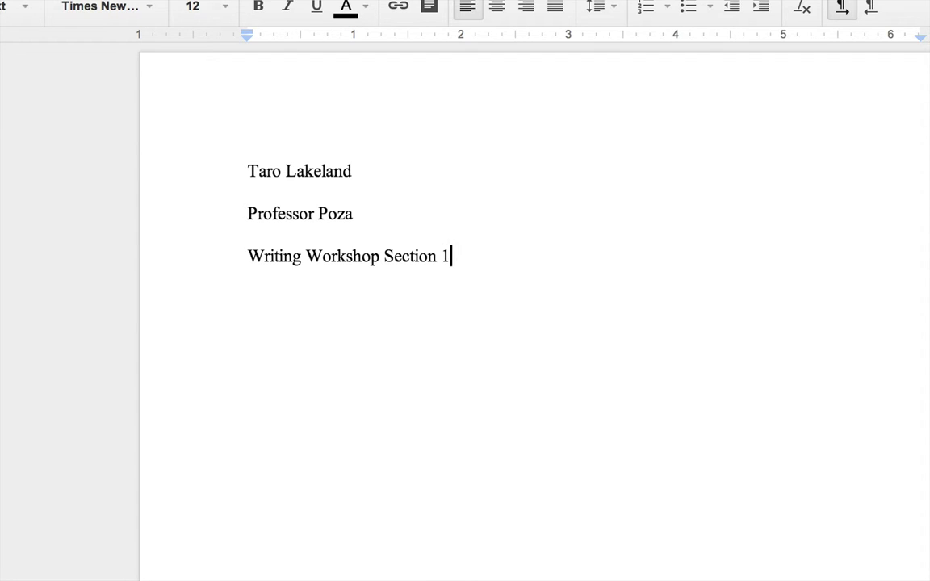
pyautogui.press('Return')
pyautogui.write('May 10,')
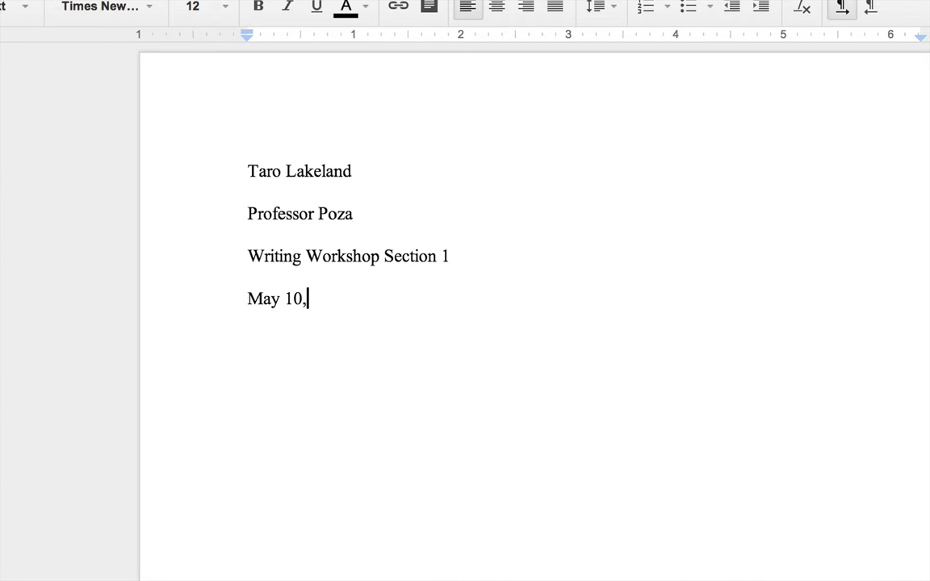
pyautogui.write(' 2014')
# Step: Add the title 'Title of My Essay' and the first body line 'Begin writing the essay'
pyautogui.press('Return')
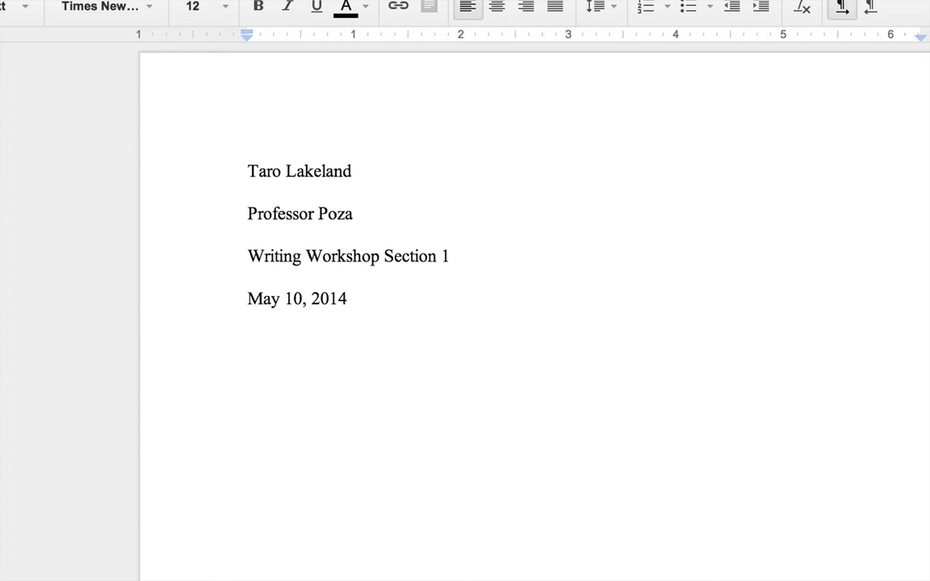
pyautogui.write('Title o')
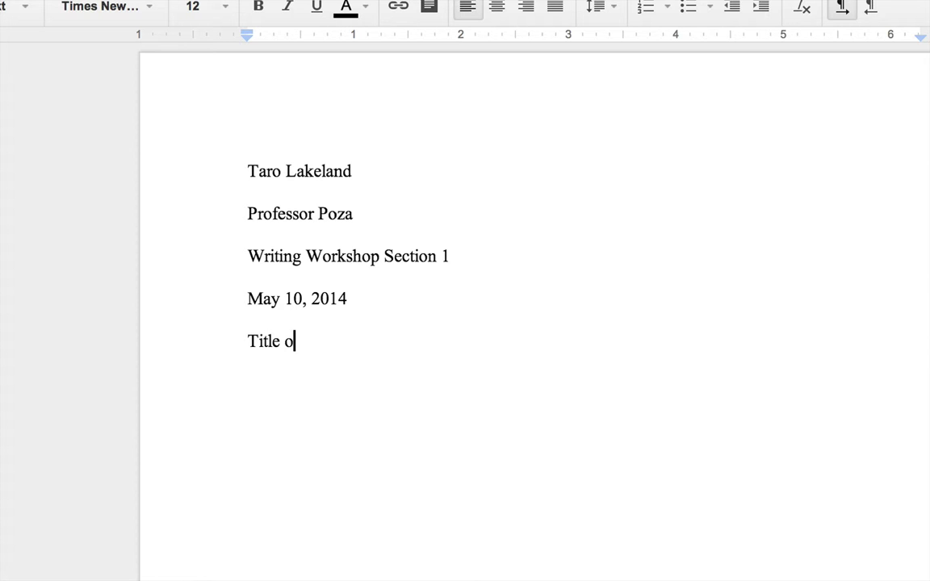
pyautogui.write('f My Essay')
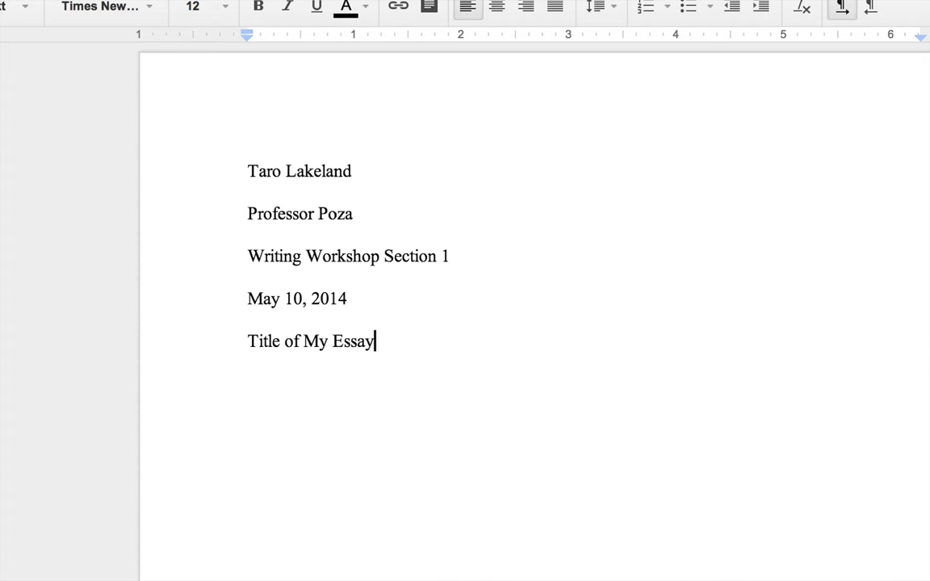
pyautogui.press('Return')
pyautogui.write('Begi')
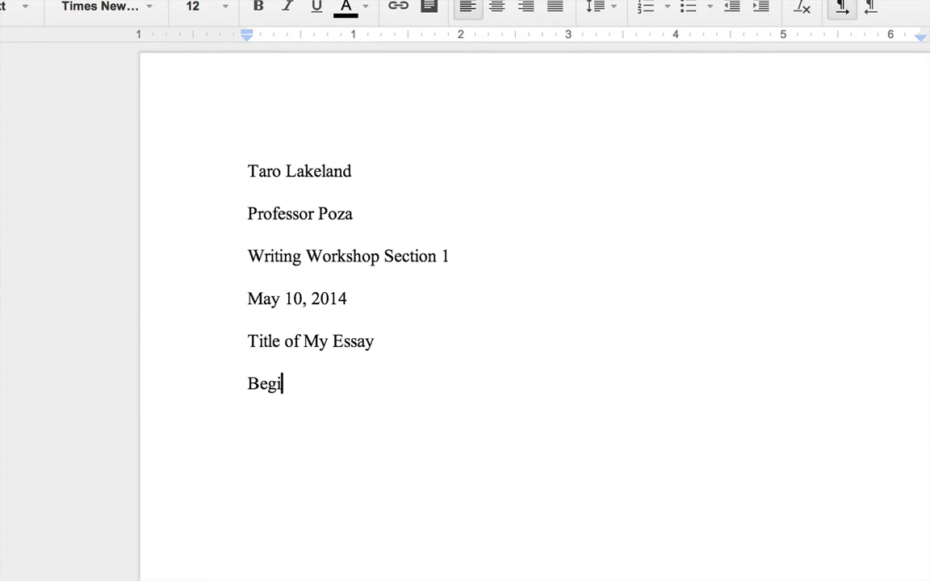
pyautogui.write('n writing th')
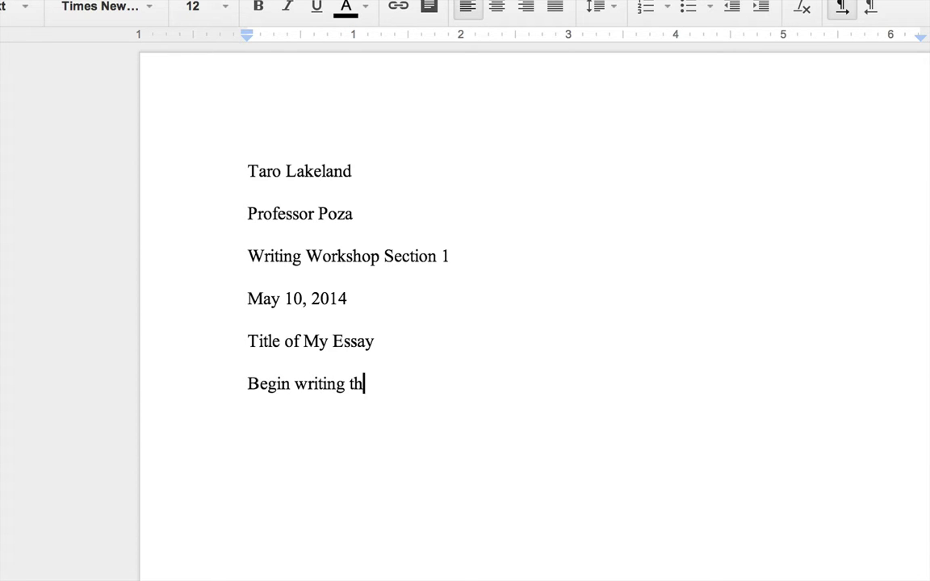
pyautogui.write('e essay')
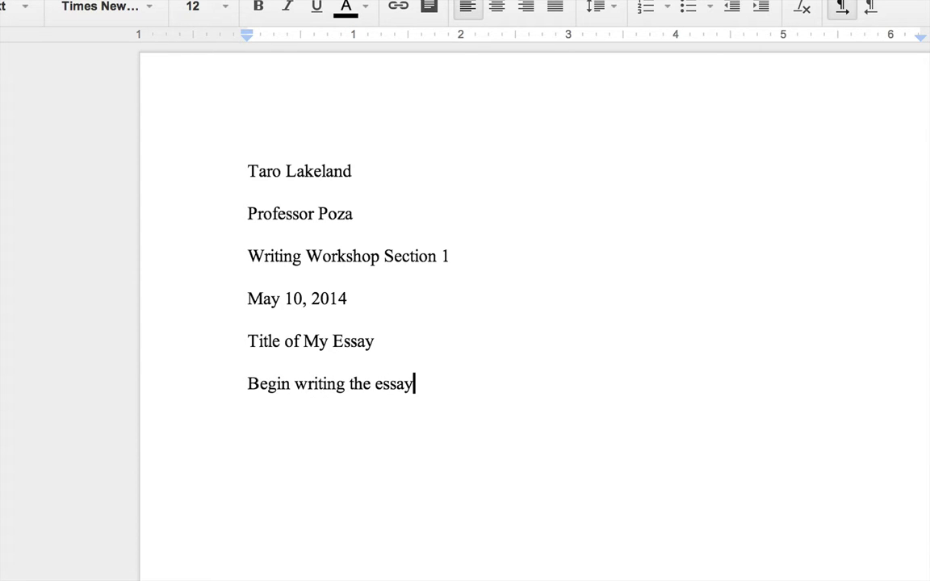
# Step: Center 'Title of My Essay' and give the essay paragraph a 0.5-inch first-line indent
pyautogui.click(245, 342)
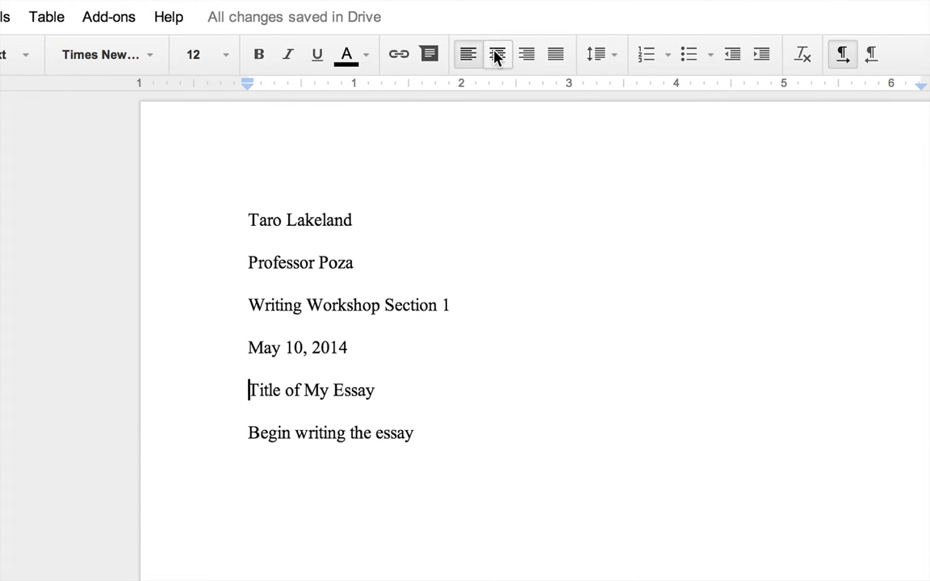
pyautogui.click(496, 55)
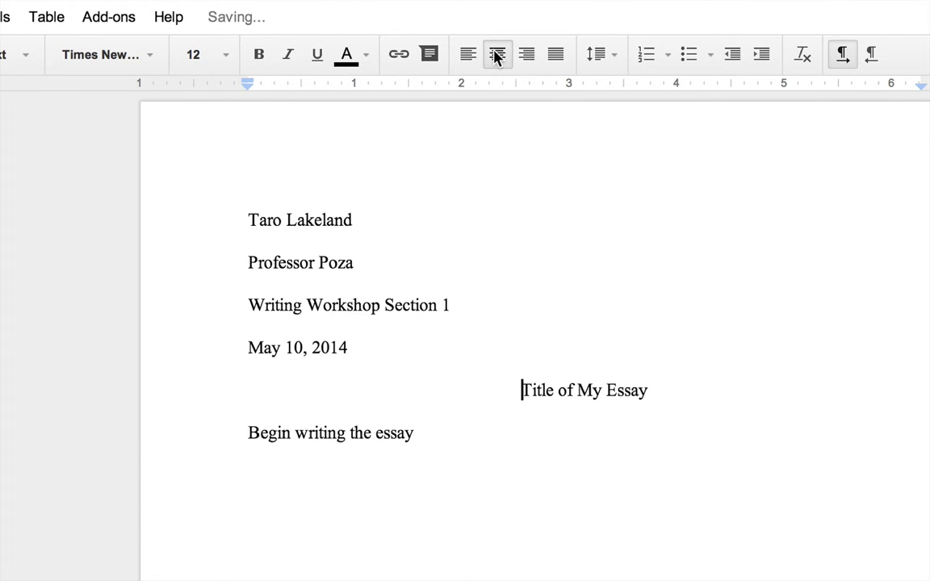
pyautogui.click(243, 432)
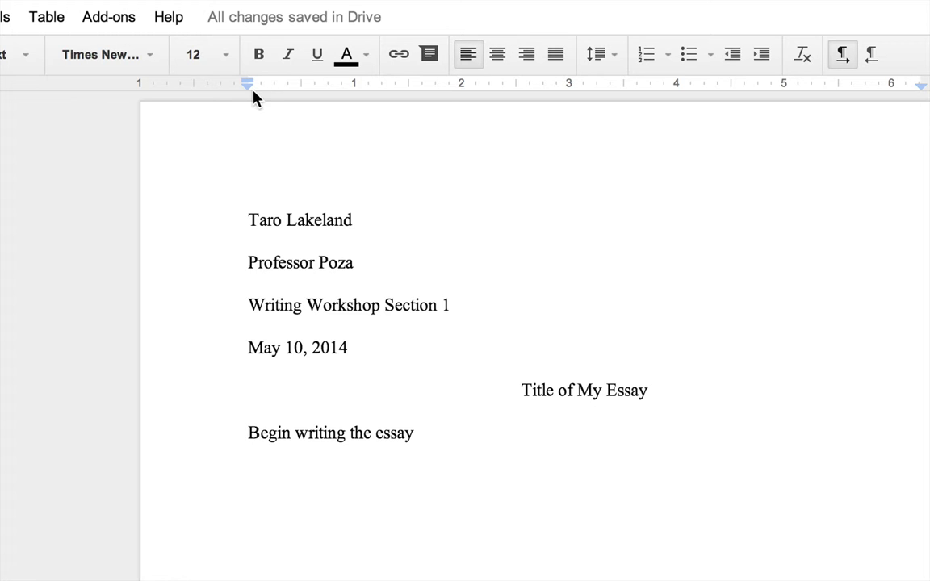
pyautogui.moveTo(249, 85); pyautogui.dragTo(305, 88)
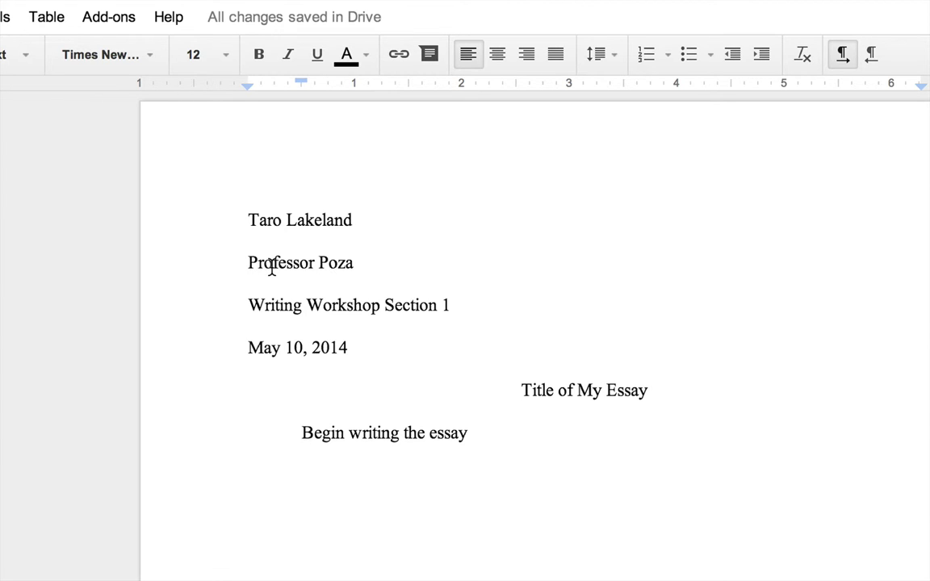
# Step: Delete the professor's name line from the heading and place the cursor before the date
pyautogui.tripleClick(272, 269)
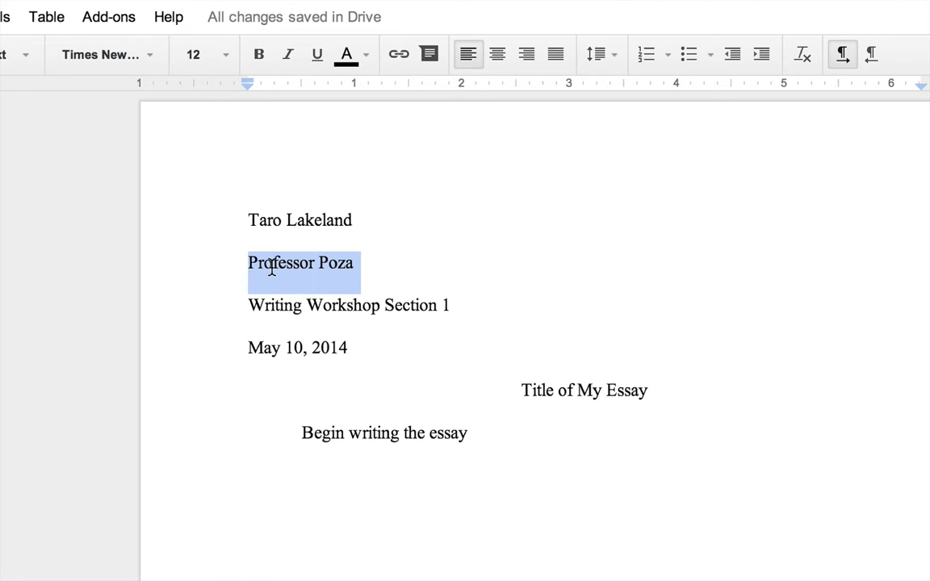
pyautogui.press('BackSpace')
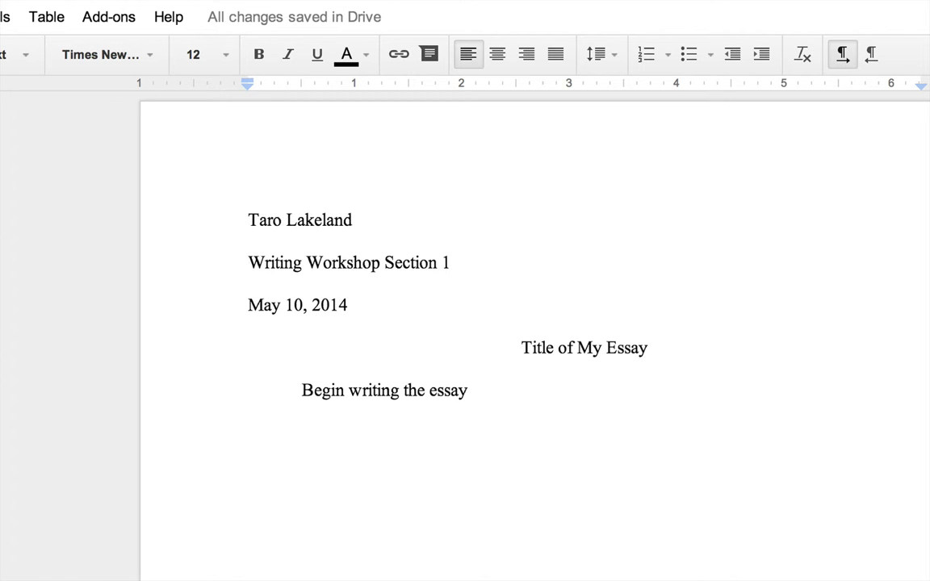
pyautogui.click(248, 305)
# Step: Insert a new heading line 'Essay 1 Draft 1' above May 10, 2014
pyautogui.press('Return')
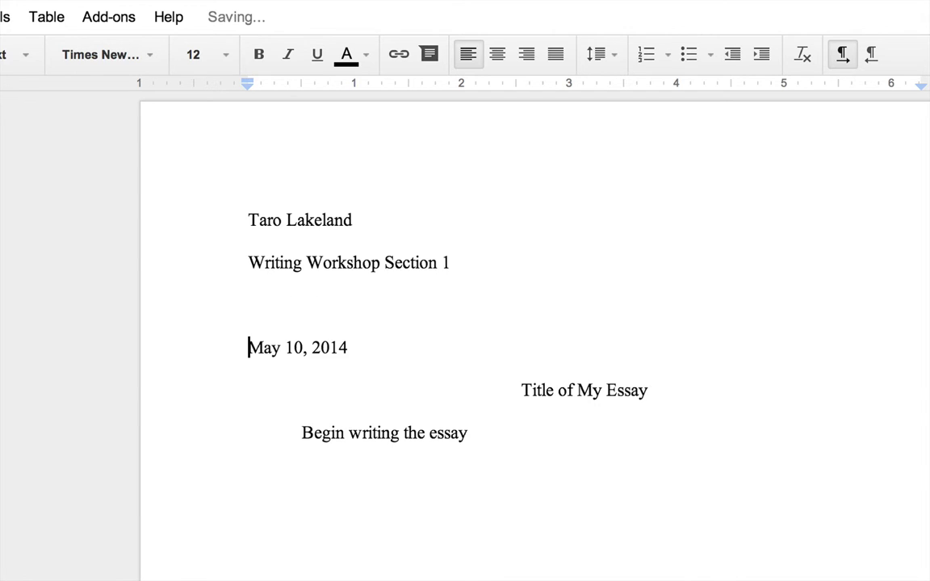
pyautogui.click(249, 305)
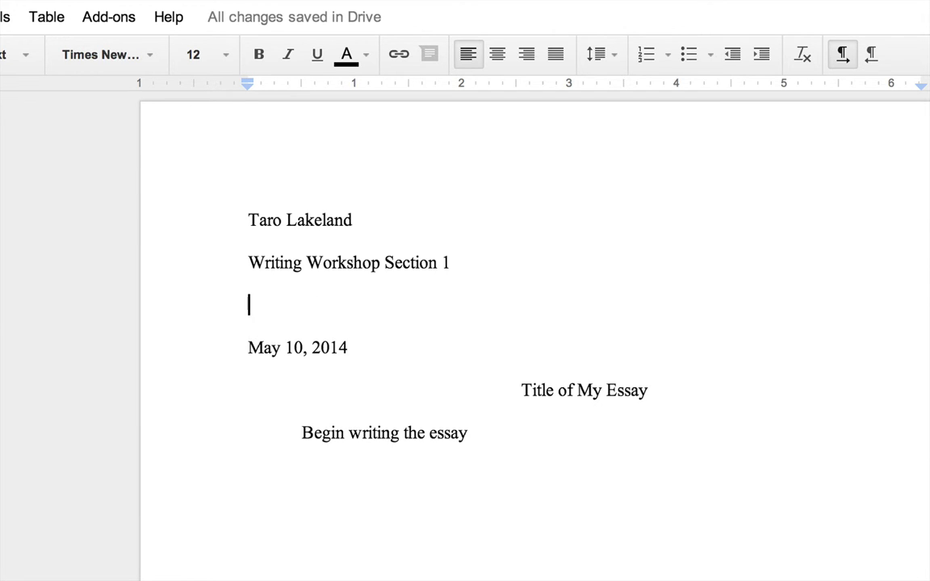
pyautogui.write('Essay ')
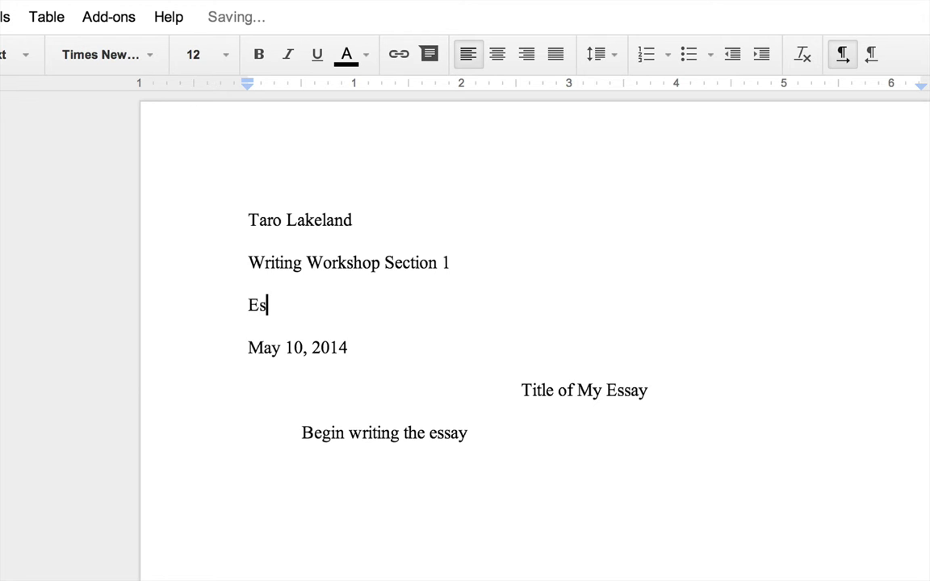
pyautogui.write('1 Draft 1')
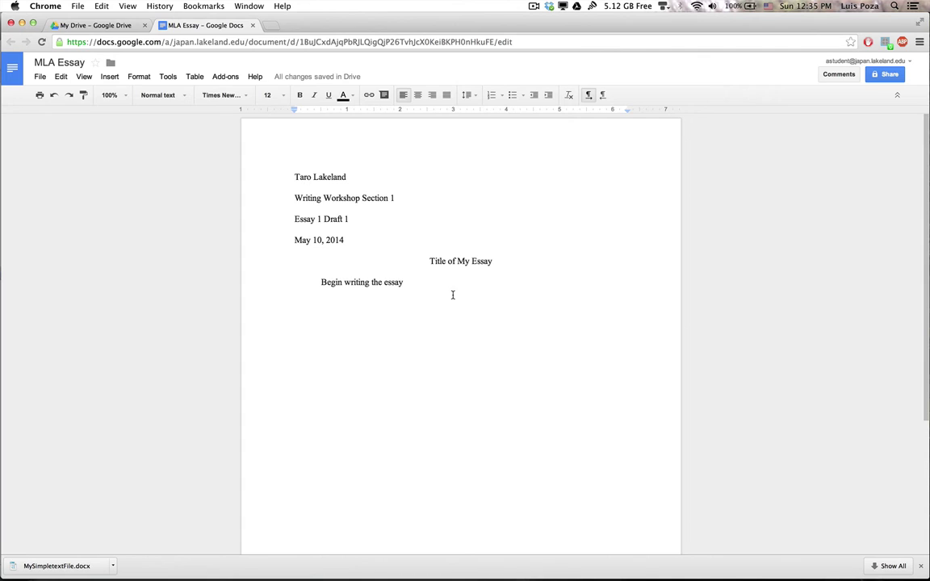
# Step: Append '. Some nonsense text' to the first sentence and paste repeated copies of it
pyautogui.click(448, 283)
pyautogui.write('. Some non')
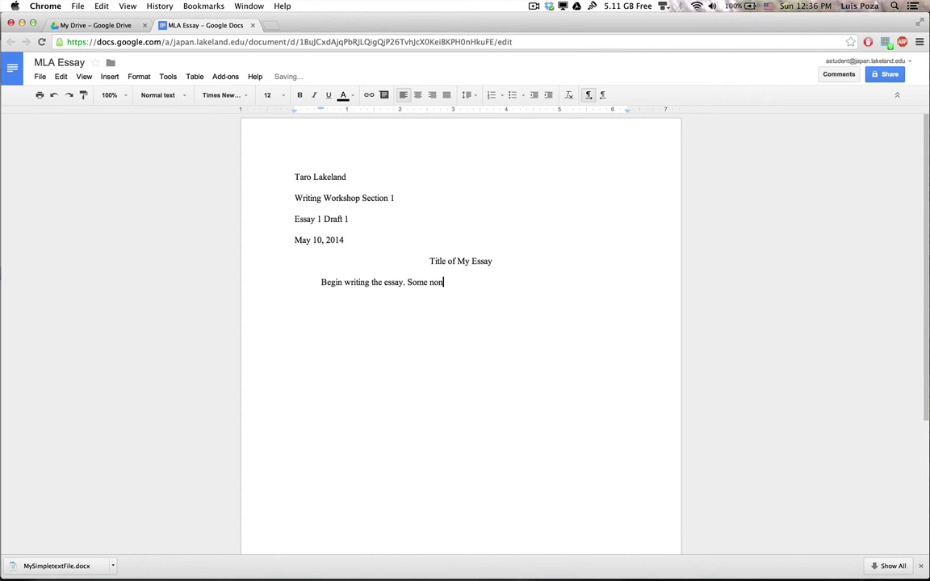
pyautogui.write('sense text.')
pyautogui.tripleClick(322, 282)
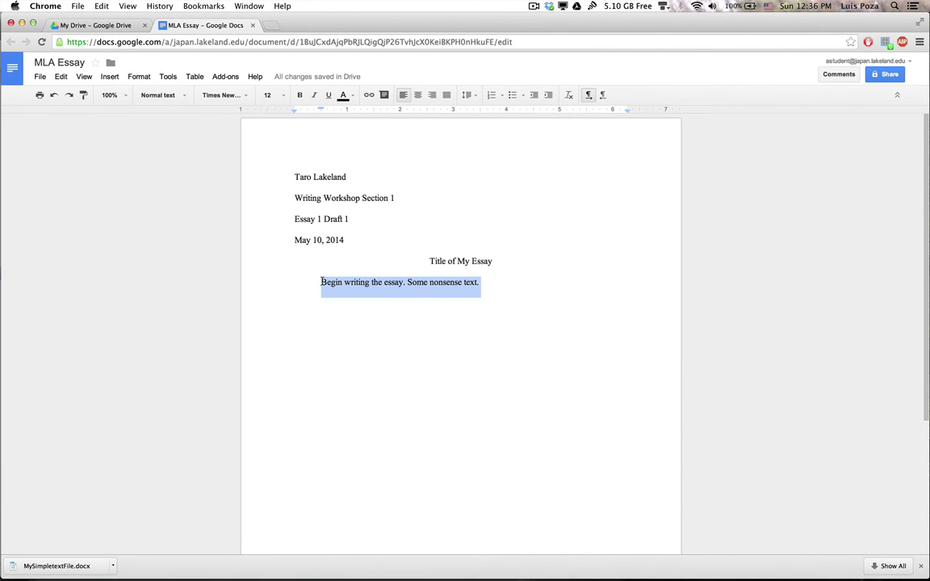
pyautogui.press('super+c')
pyautogui.press('super+v')
pyautogui.press('super+v')
pyautogui.press('super+v')
pyautogui.press('super+v')
pyautogui.press('super+v')
pyautogui.press('super+v')
pyautogui.press('super+v')
pyautogui.press('super+v')
pyautogui.press('super+v')
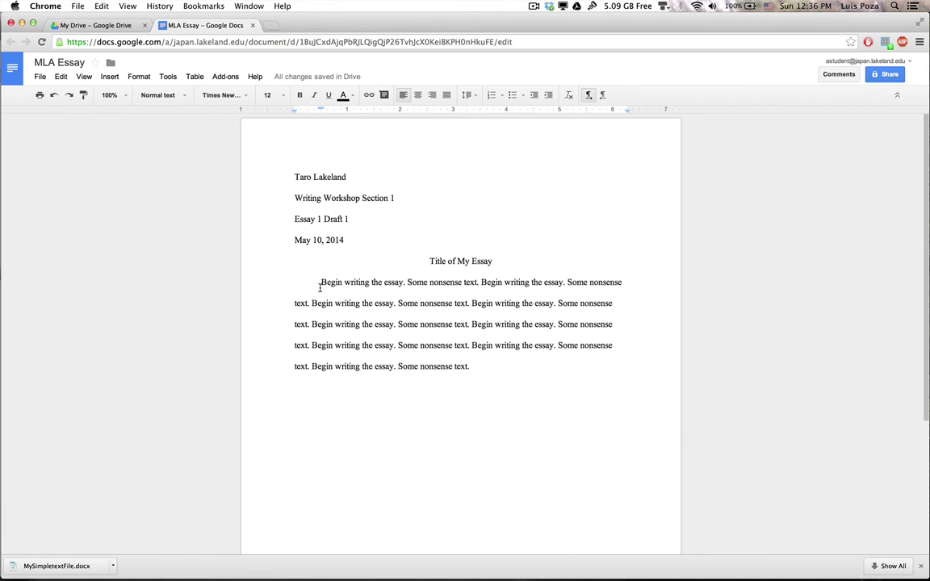
# Step: Copy the placeholder paragraph and paste another copy below it as a new paragraph
pyautogui.tripleClick(328, 306)
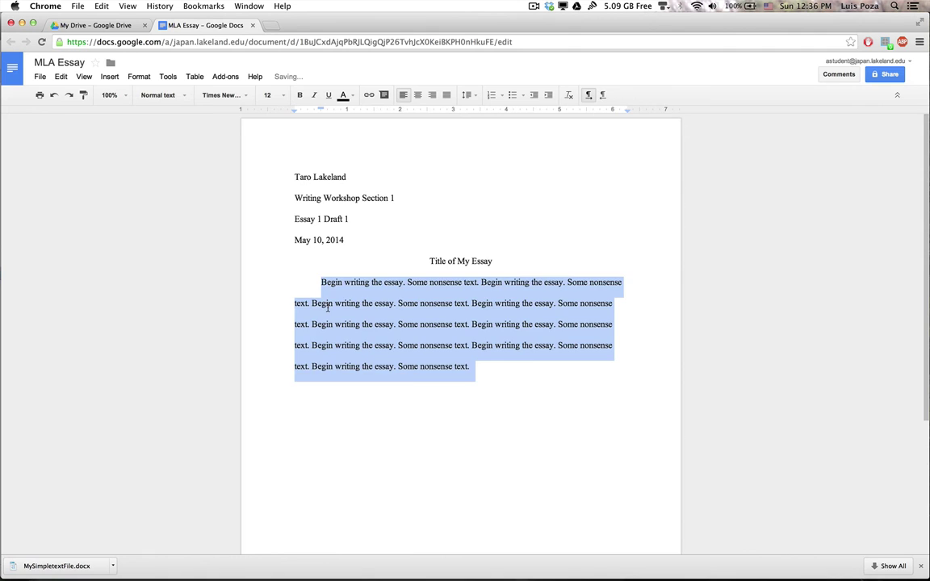
pyautogui.press('super+c')
pyautogui.press('Right')
pyautogui.press('Return')
pyautogui.press('super+v')
pyautogui.press('super+v')
pyautogui.press('super+v')
pyautogui.press('super+v')
pyautogui.press('super+v')
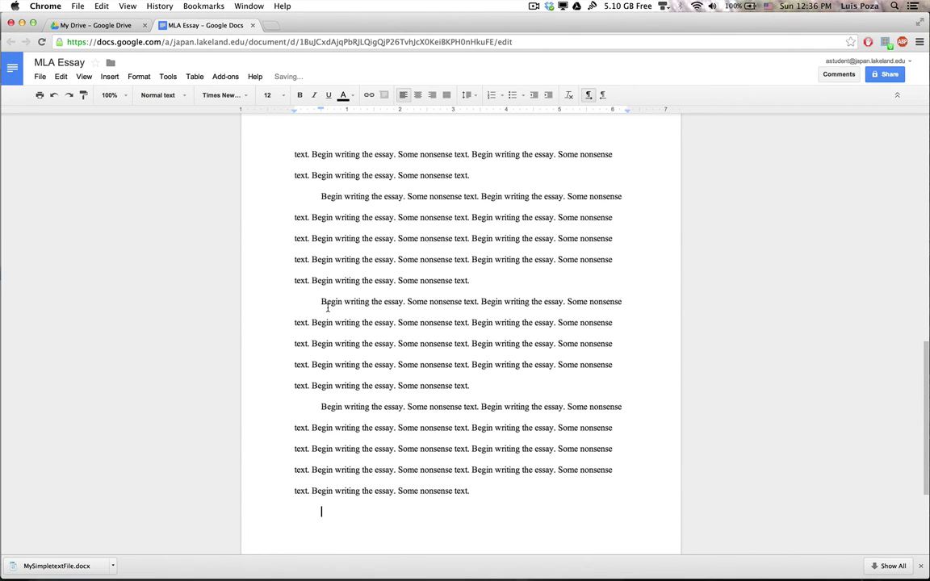
pyautogui.scroll(20, 328, 307)
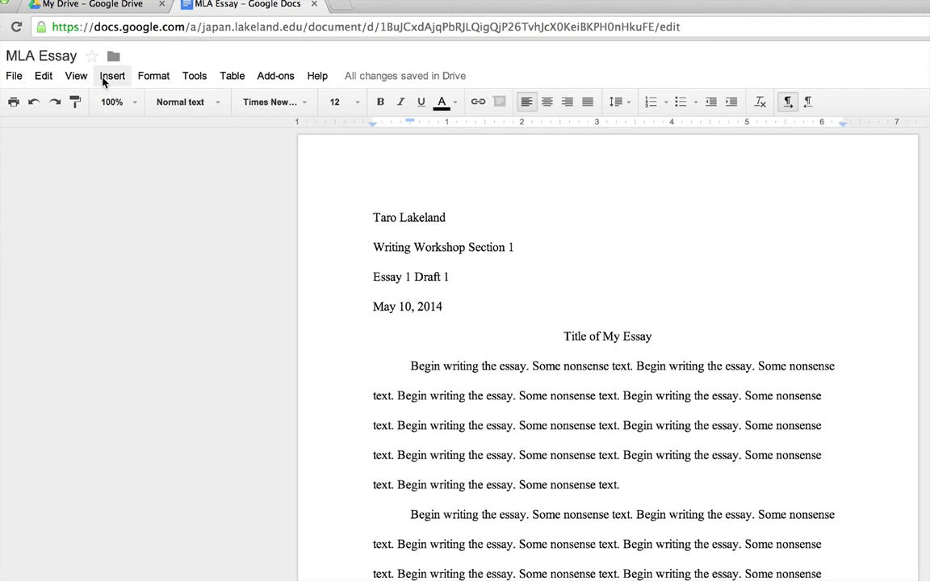
# Step: Insert top-of-page page numbers so 1 appears at the header's top right
pyautogui.click(105, 78)
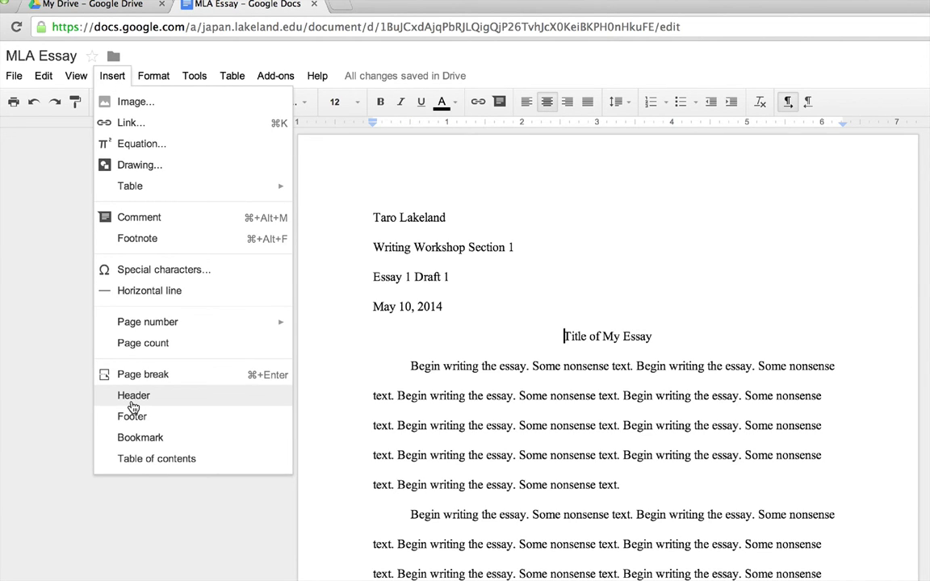
pyautogui.moveTo(151, 325)
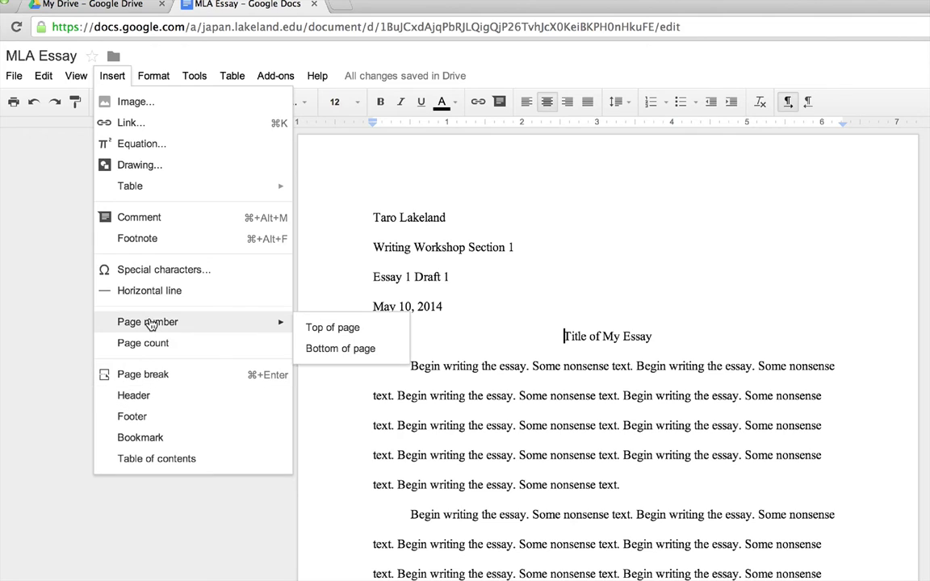
pyautogui.click(333, 327)
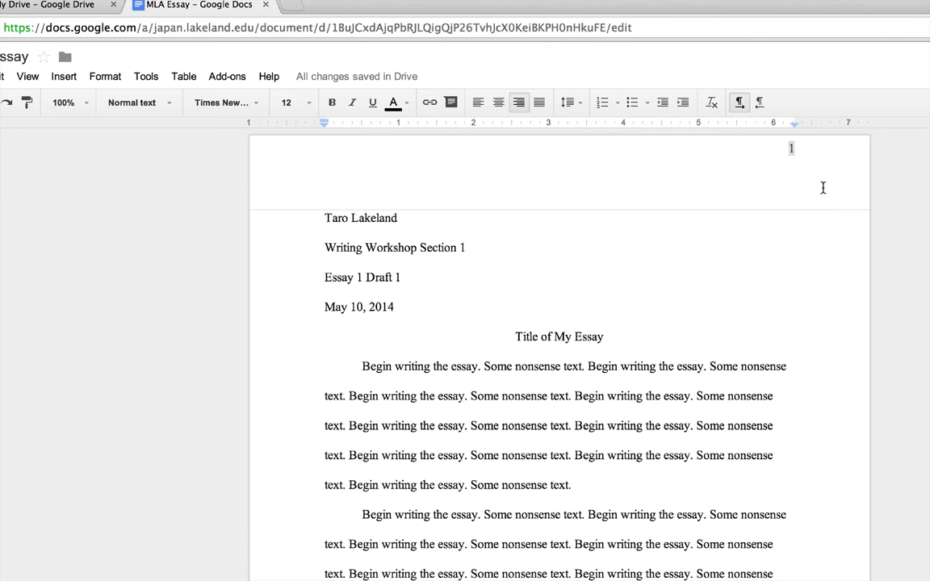
# Step: Type the student's surname before the page number in the header, then return to the body
pyautogui.scroll(-5, 840, 264)
pyautogui.scroll(-7, 841, 266)
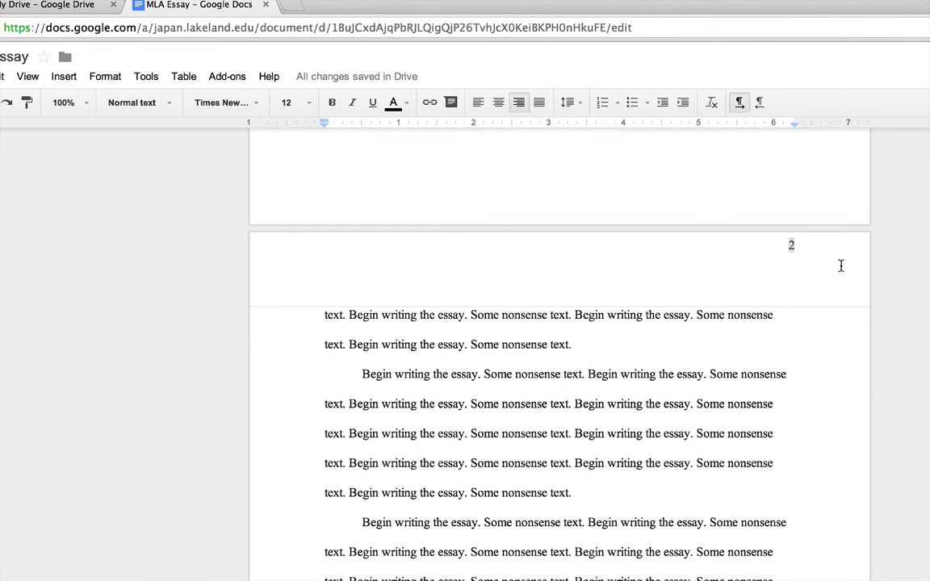
pyautogui.scroll(12, 811, 258)
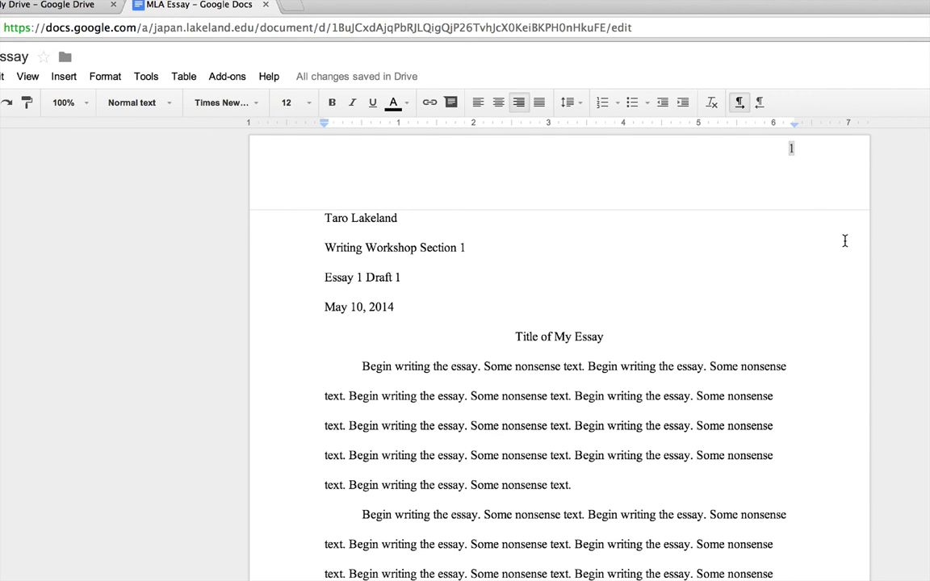
pyautogui.write('Lakeland')
pyautogui.click(457, 384)
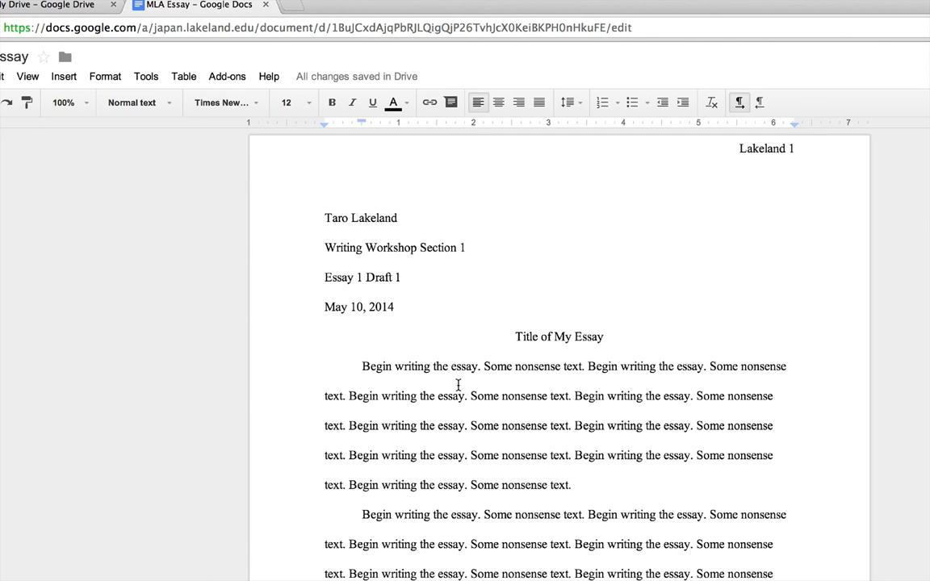